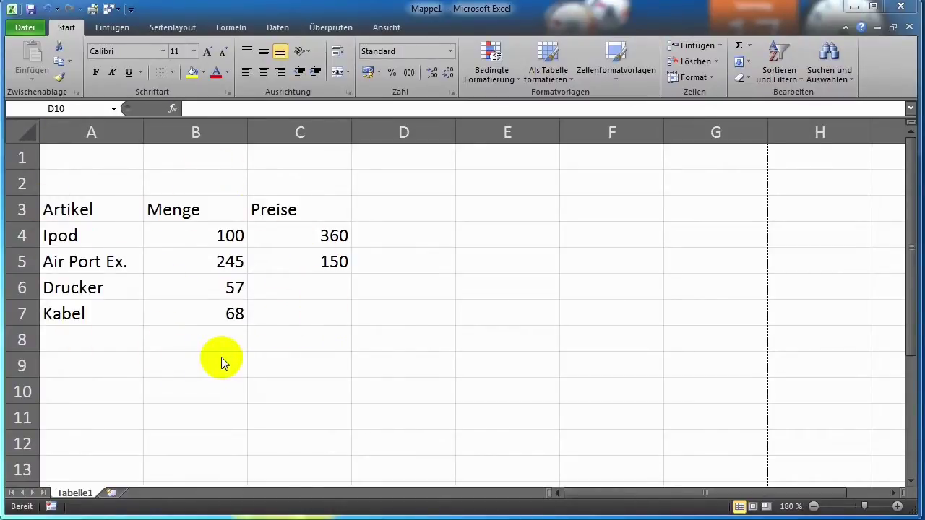
Step: Select the Menge and Artikel columns, then enter 14.14 as the Drucker price in C6
left_click_drag(226, 236, 233, 312)
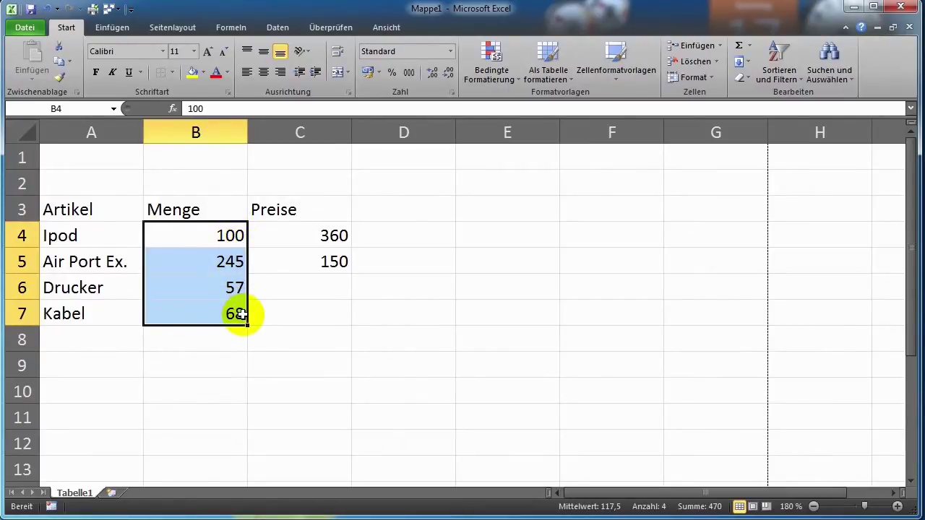
left_click_drag(91, 210, 84, 311)
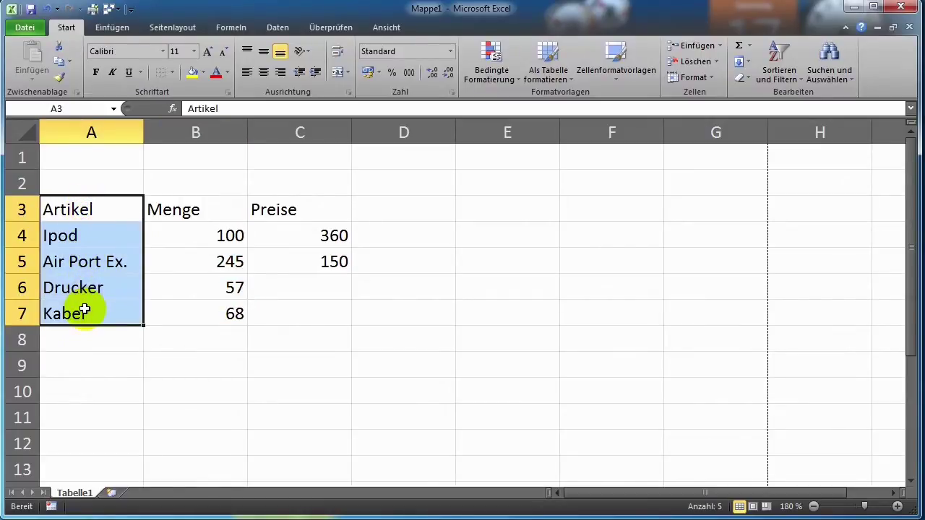
left_click(287, 289)
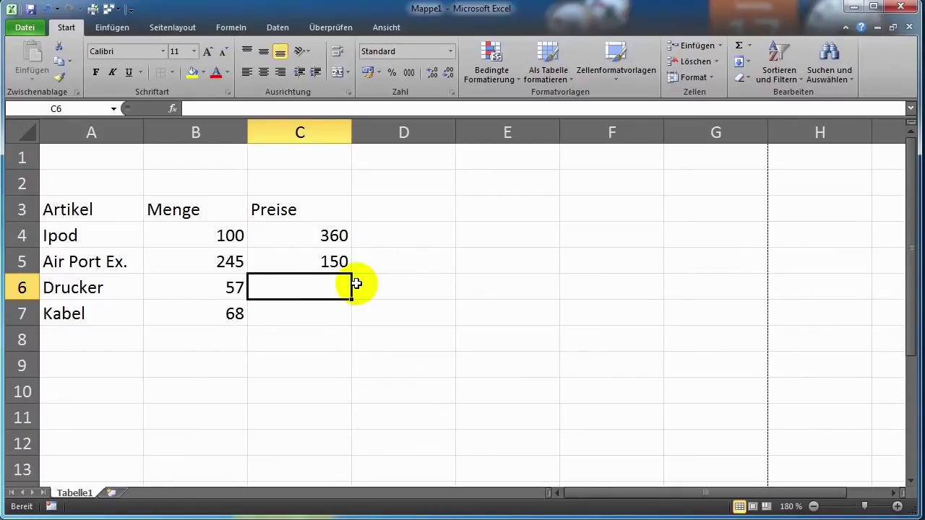
type("14.")
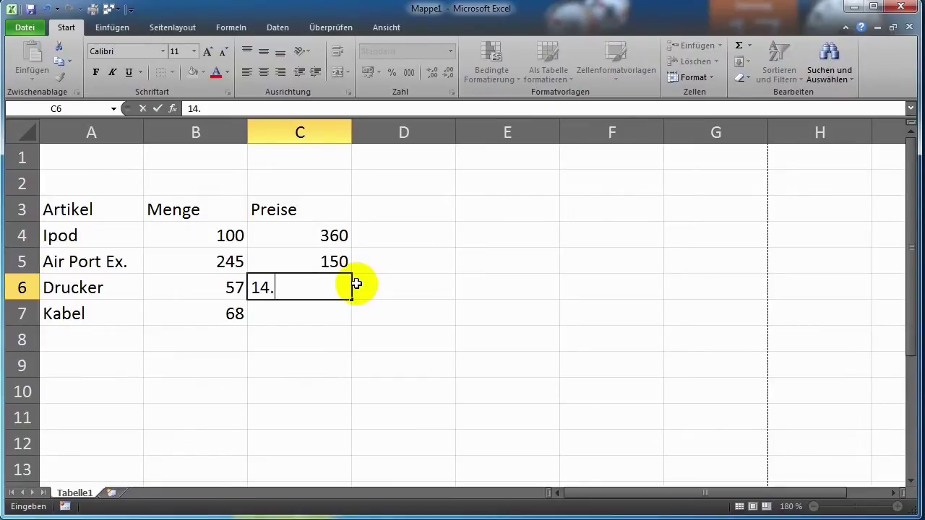
type("14")
key("Return")
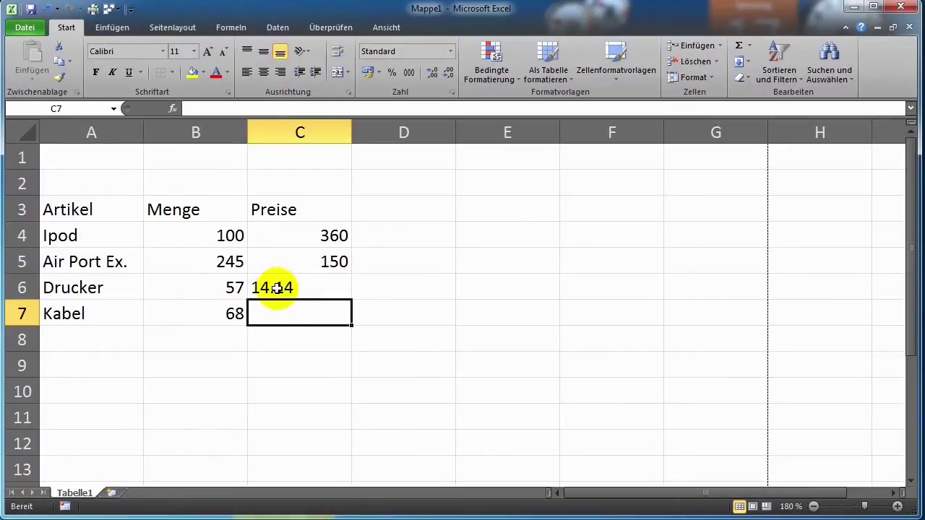
Step: Correct the Drucker price in C6 to 14,14 with a decimal comma and check it
left_click(282, 287)
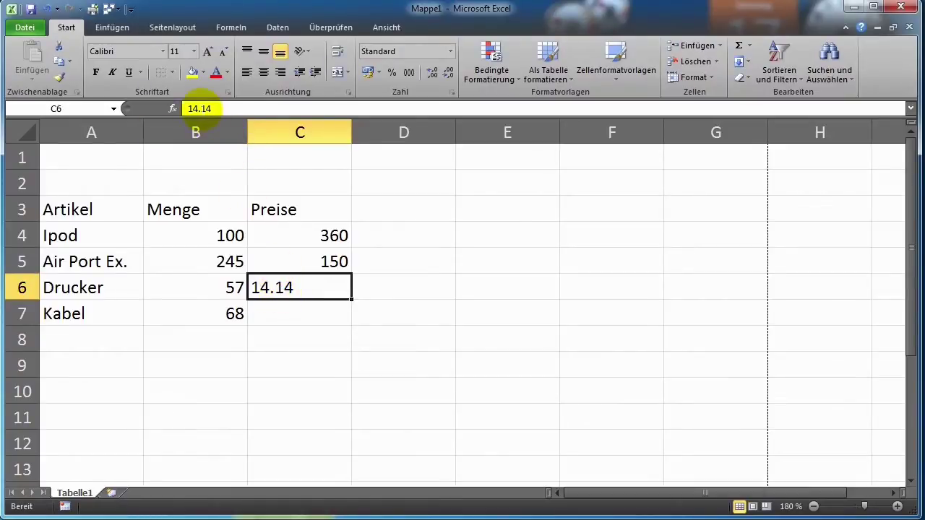
left_click(200, 108)
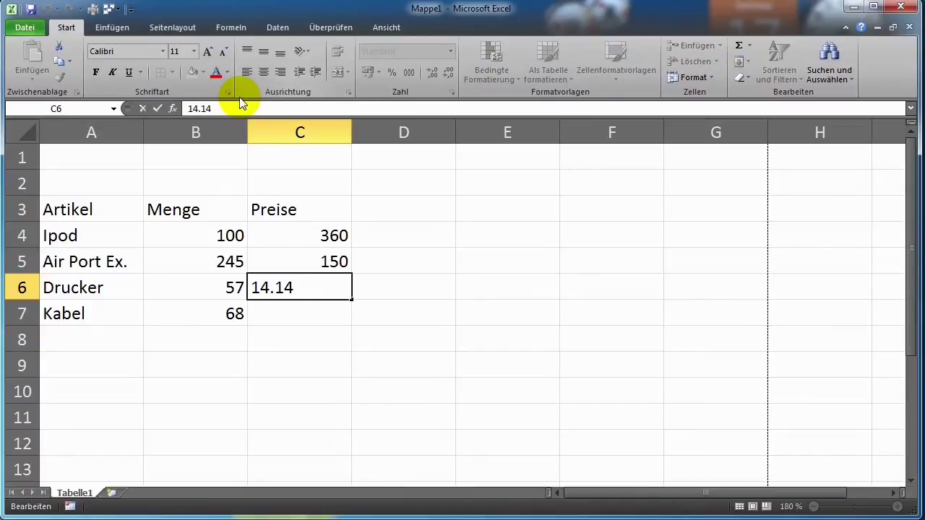
key("BackSpace")
type(",")
key("Return")
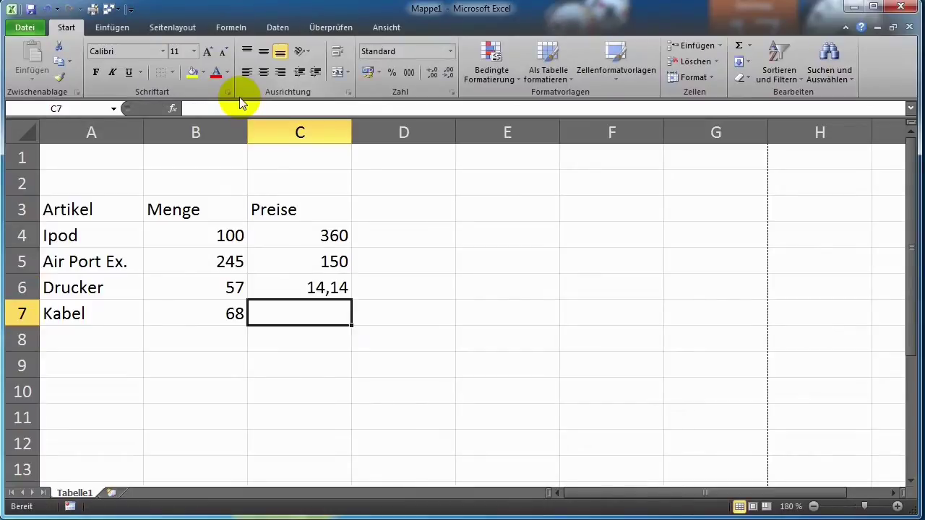
left_click(298, 287)
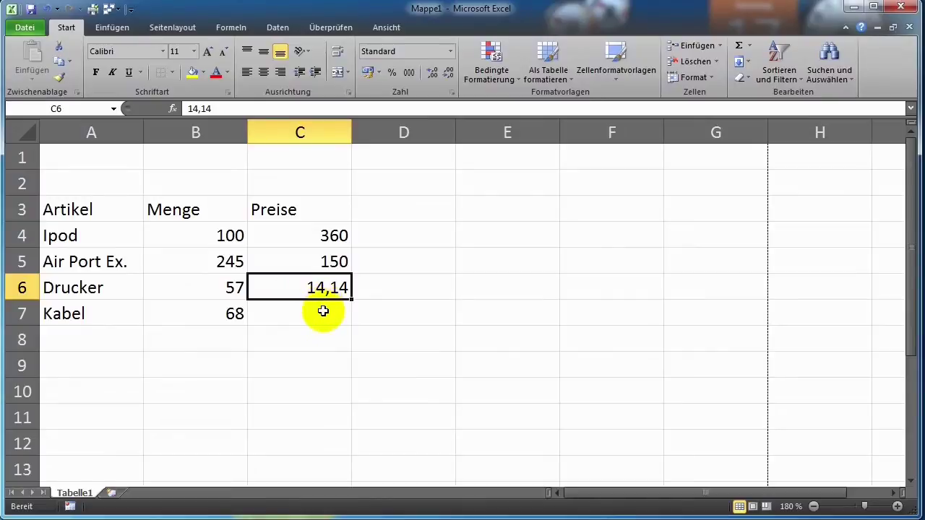
Step: Format the prices in C4:C7 as euro (Buchhaltung) amounts
left_click(299, 233)
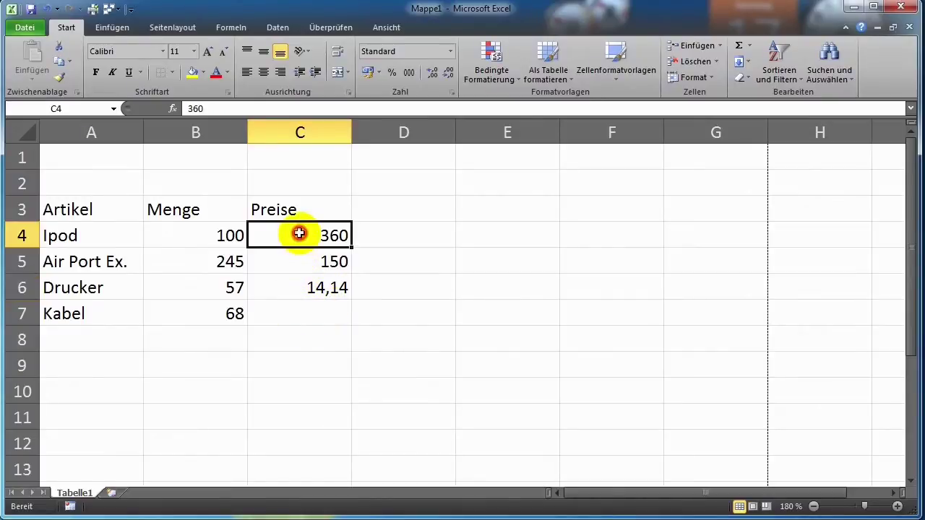
left_click_drag(299, 233, 312, 299)
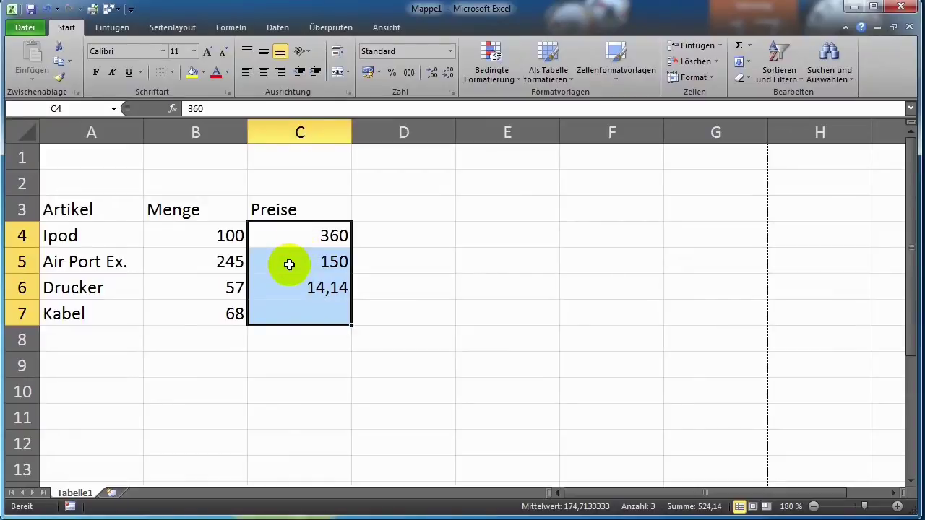
left_click(368, 72)
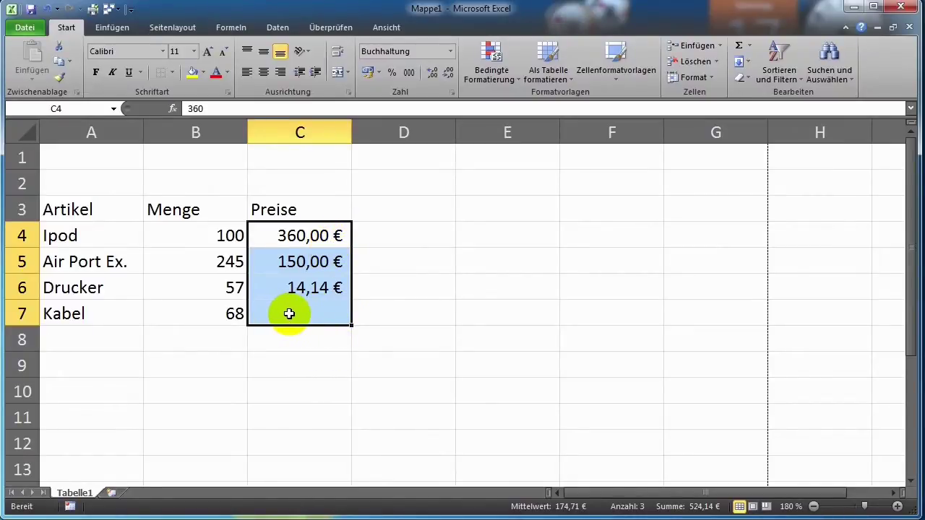
Step: Enter 10,50 € as the Kabel price in C7
left_click(314, 313)
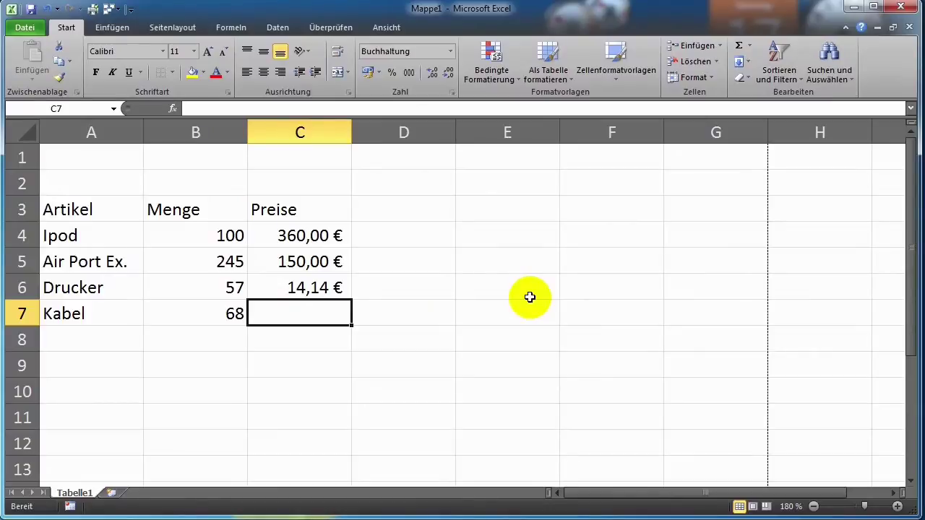
type("10")
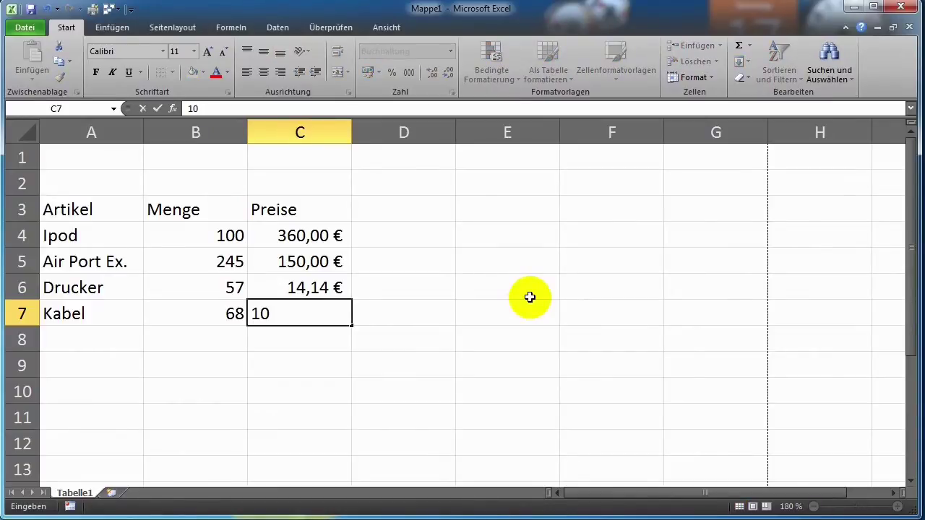
type(",50")
key("BackSpace")
key("Return")
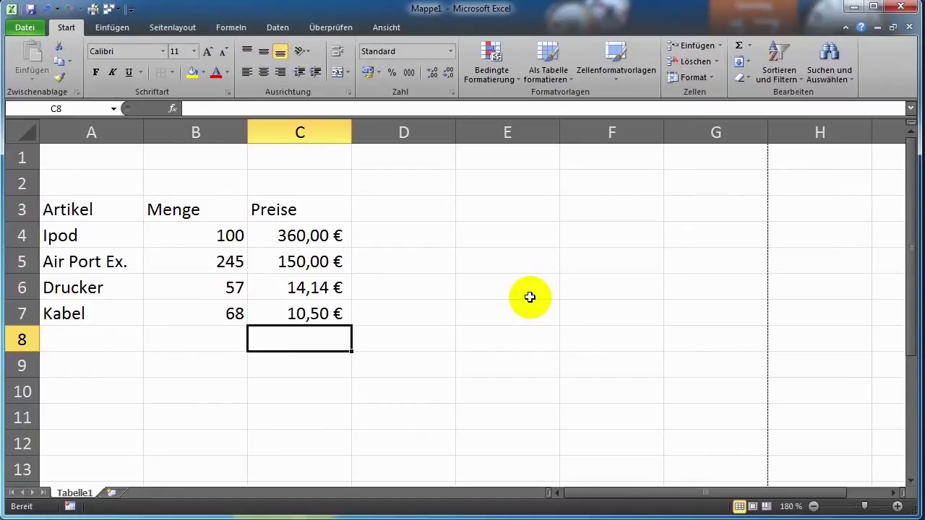
Step: Add the header Endpreise in D3
left_click(385, 213)
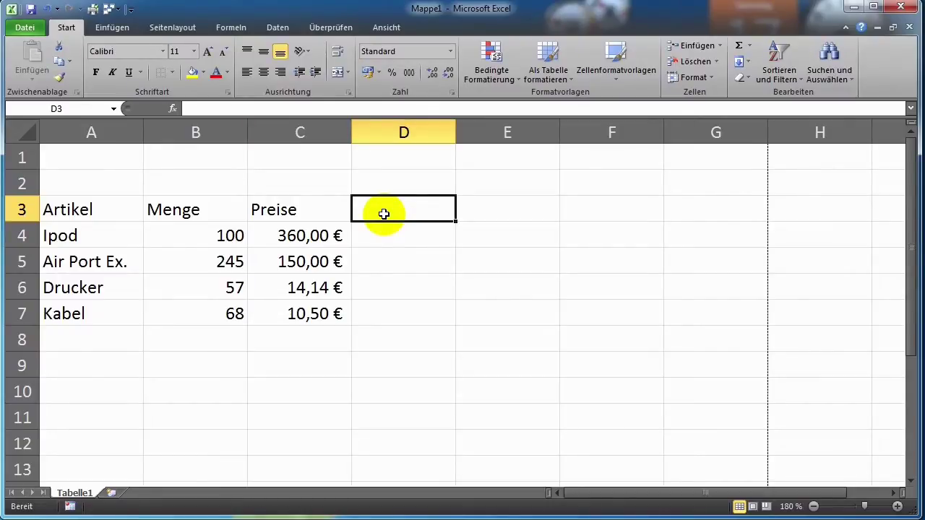
type("End")
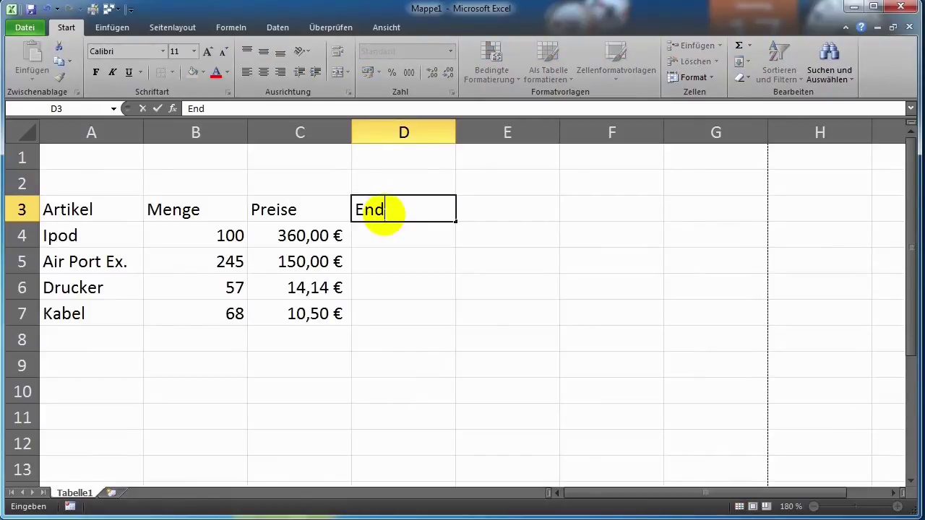
type("preise")
left_click(398, 232)
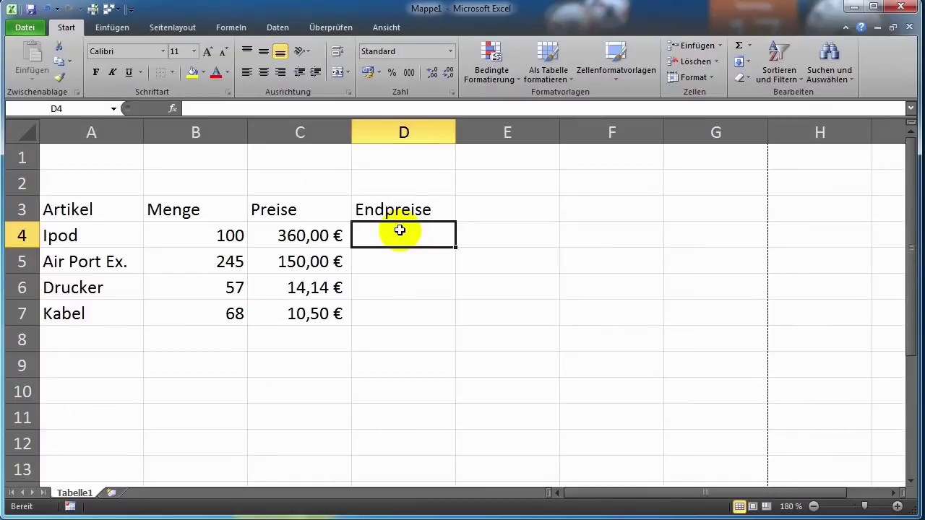
Step: Enter =C4*B4 in D4 so the Ipod total shows 36.000,00 €
type("=")
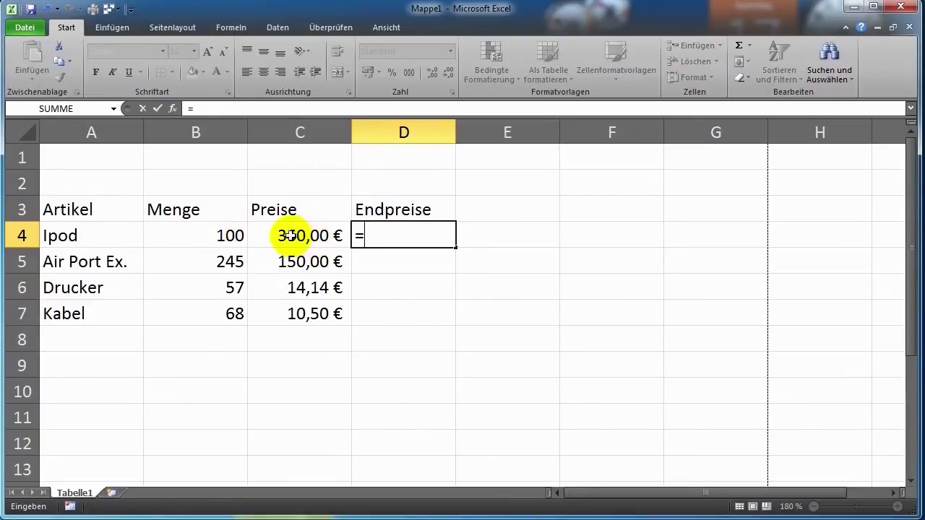
left_click(286, 237)
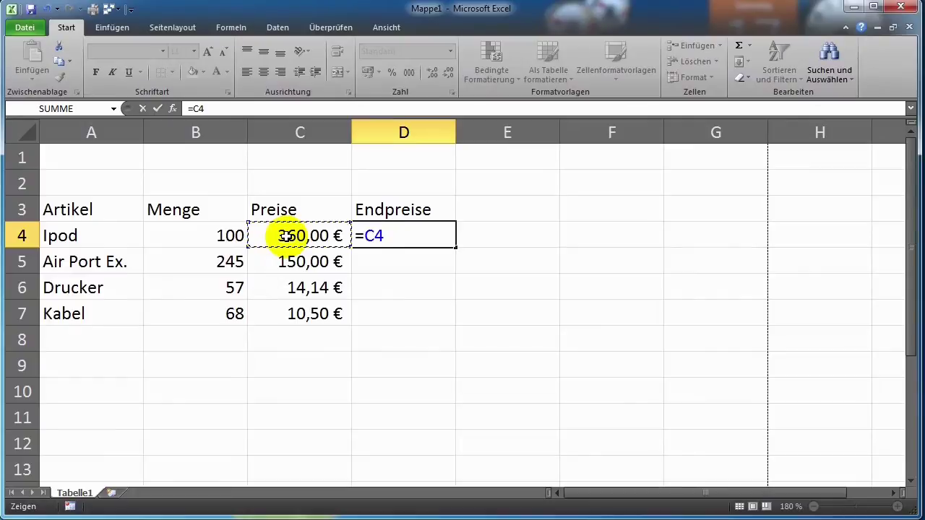
type("*")
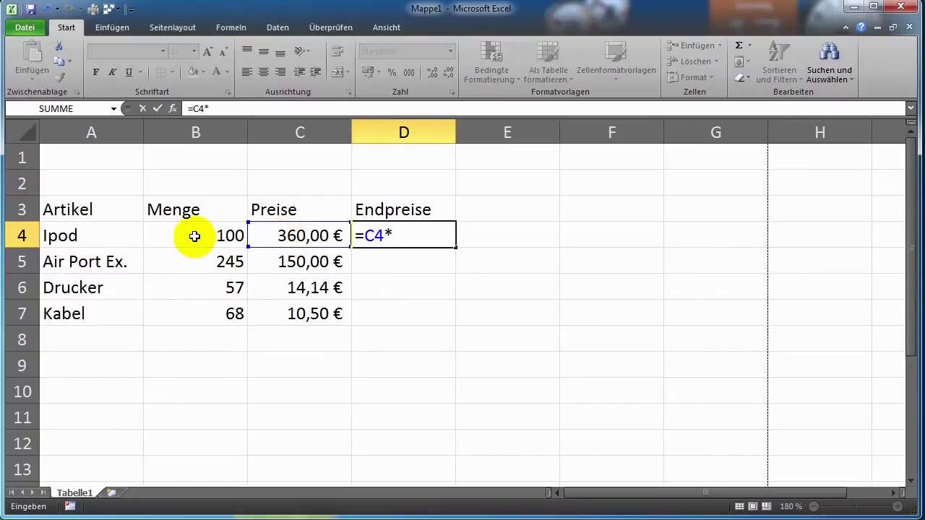
left_click(194, 237)
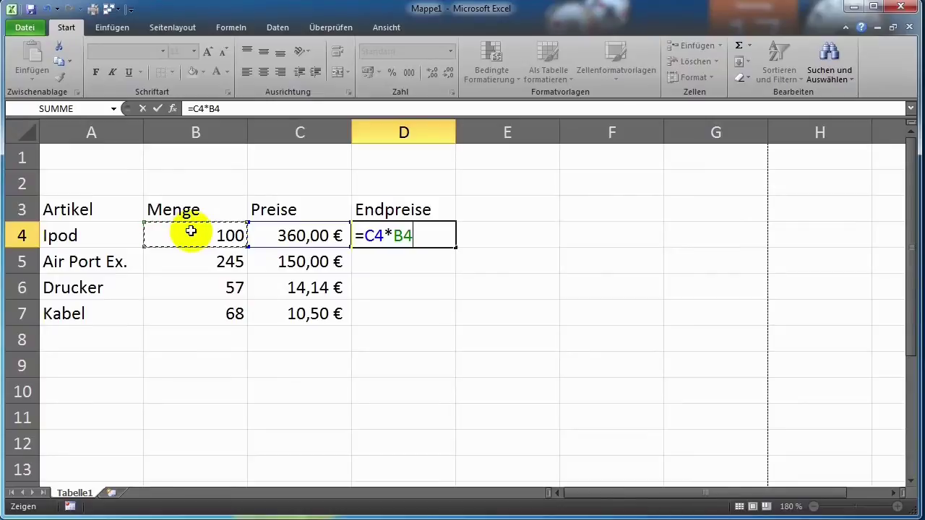
key("Return")
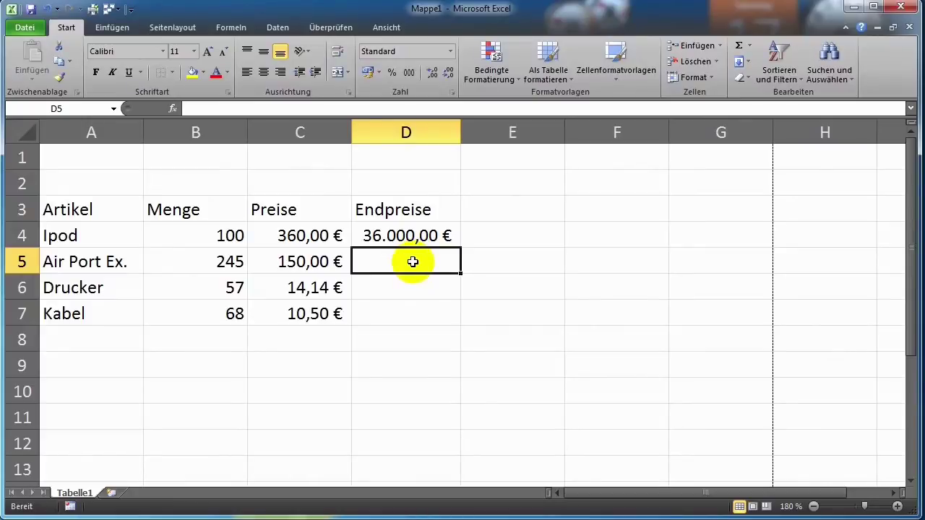
Step: Enter =c5*b5 in D5 for Air Port Ex., giving 36.750,00 €, and check the formula
type("=")
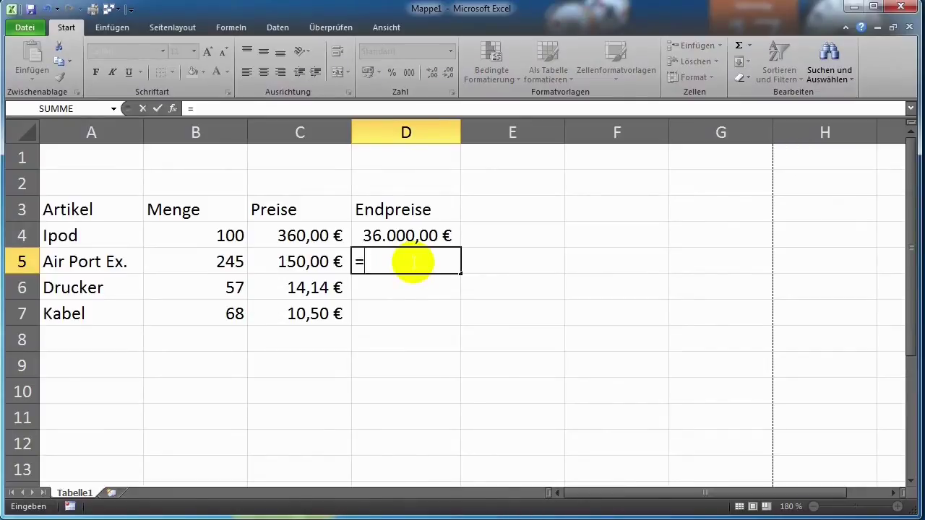
type("c5")
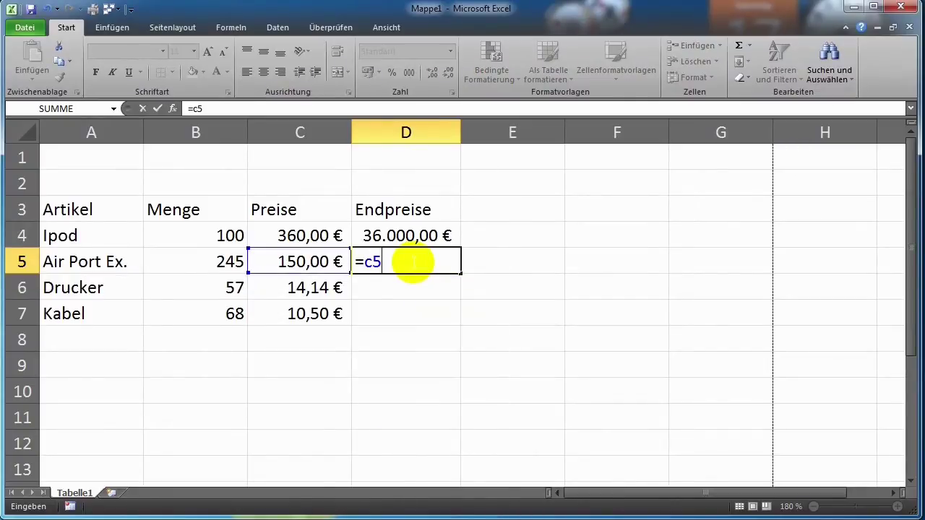
type("*")
type("b5")
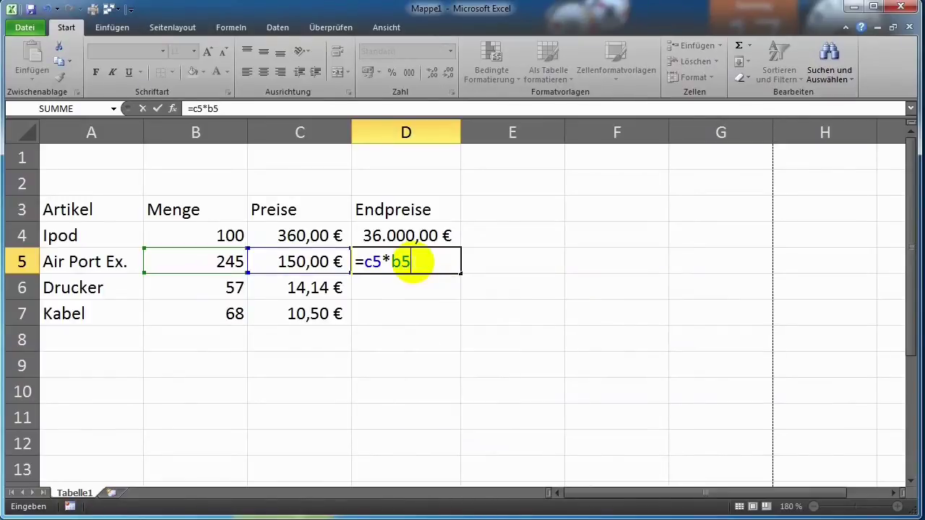
key("Return")
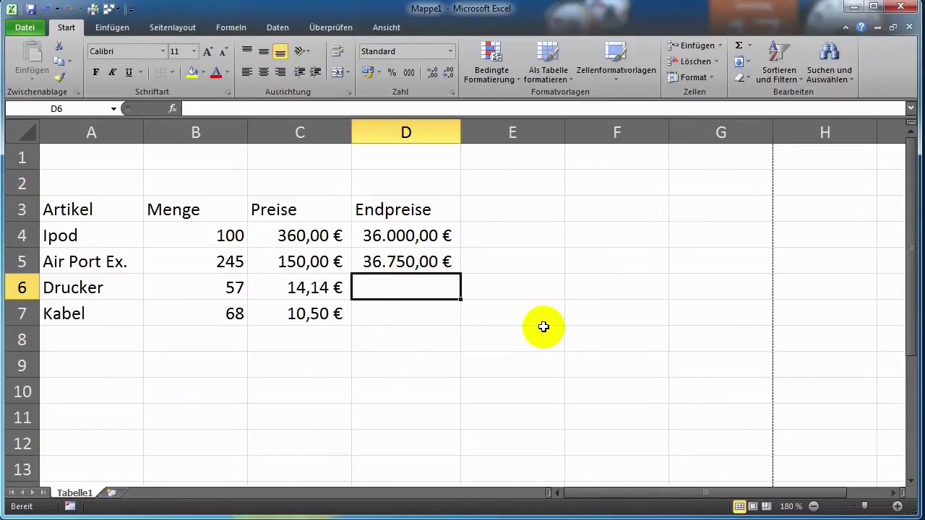
left_click(444, 262)
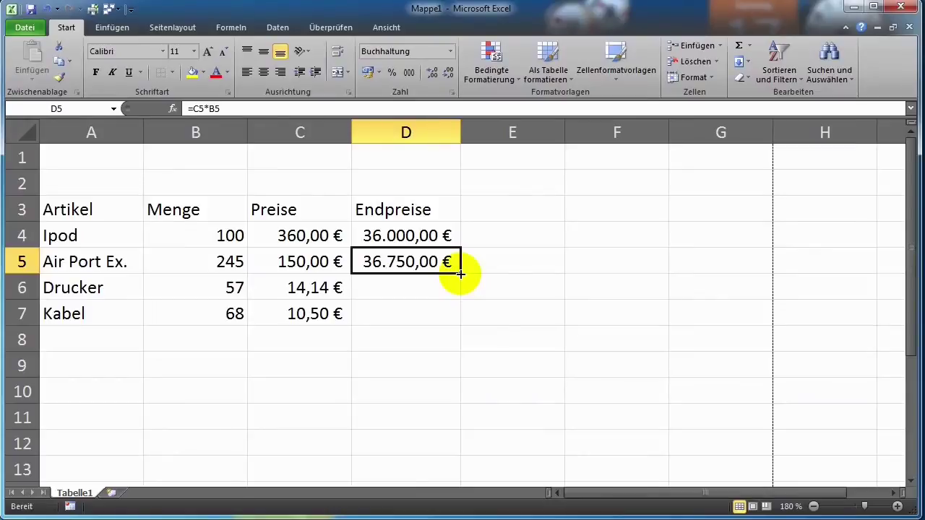
Step: Fill the D5 formula down to D7, giving Drucker 805,98 € and Kabel 714,00 €
left_click_drag(461, 274, 461, 274)
left_click_drag(462, 282, 463, 323)
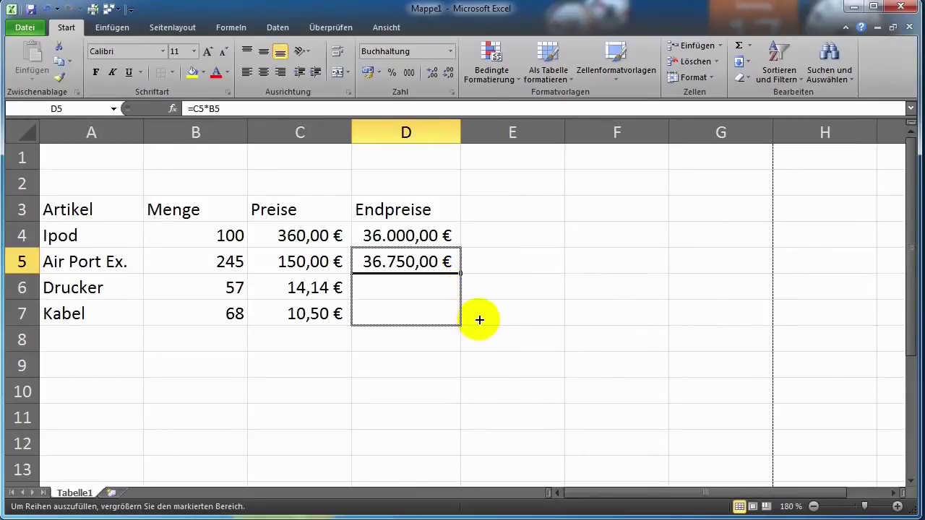
left_click_drag(462, 324, 481, 314)
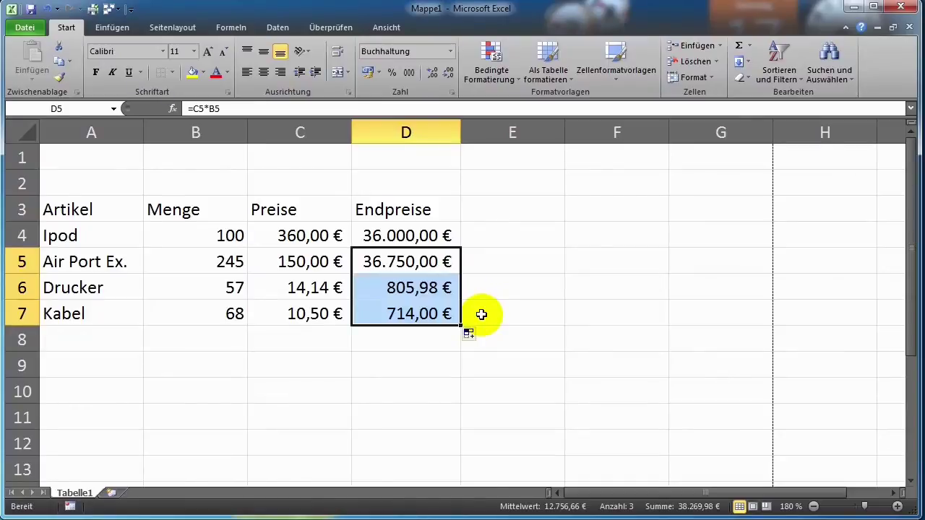
left_click(403, 284)
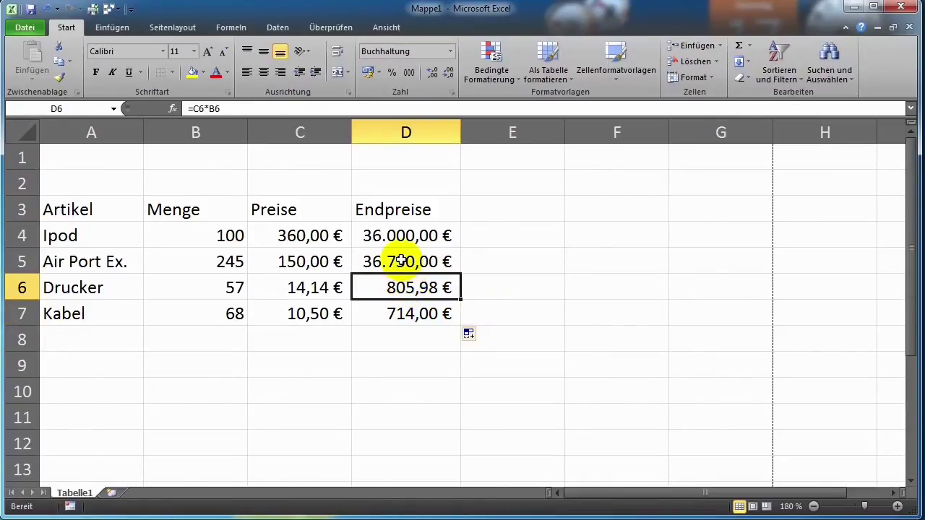
left_click(406, 263)
left_click(403, 286)
left_click(406, 313)
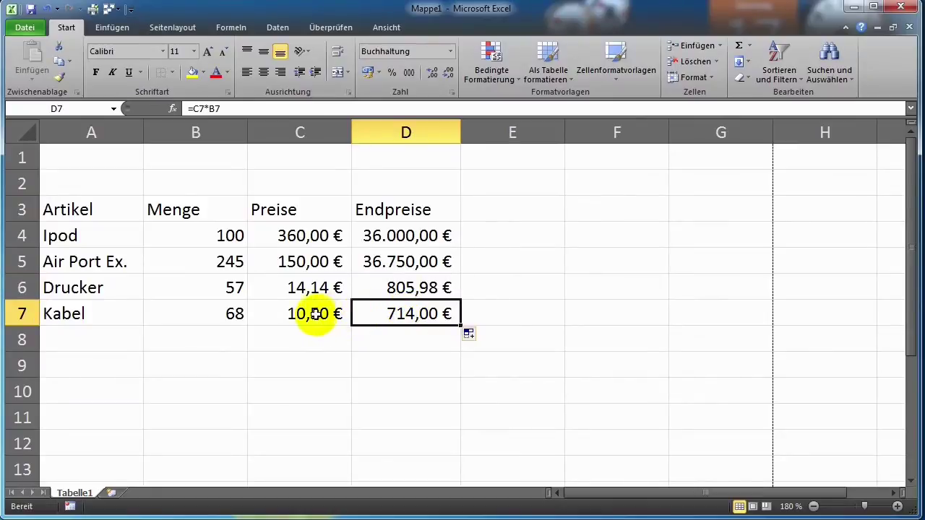
Step: Verify the Kabel price and quantity and the formulas in D4 through D7
left_click(282, 314)
left_click(235, 313)
left_click(307, 314)
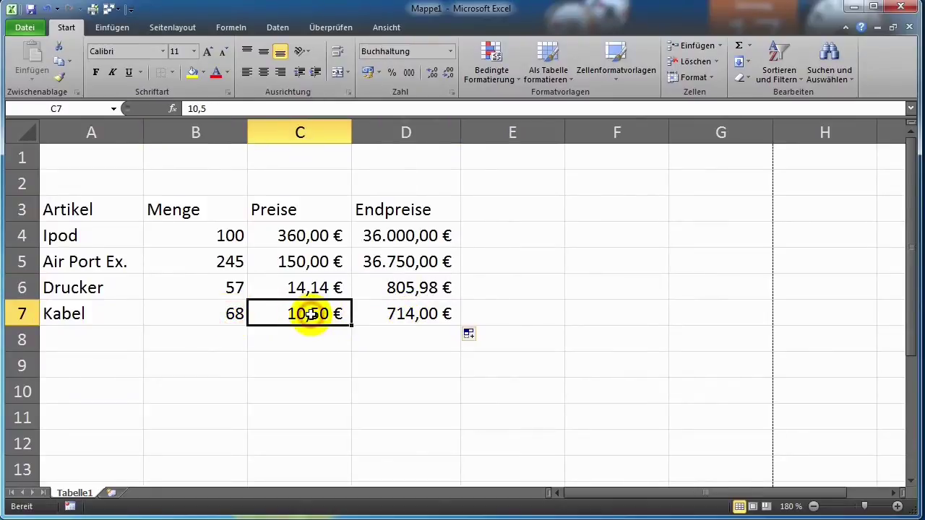
left_click(381, 236)
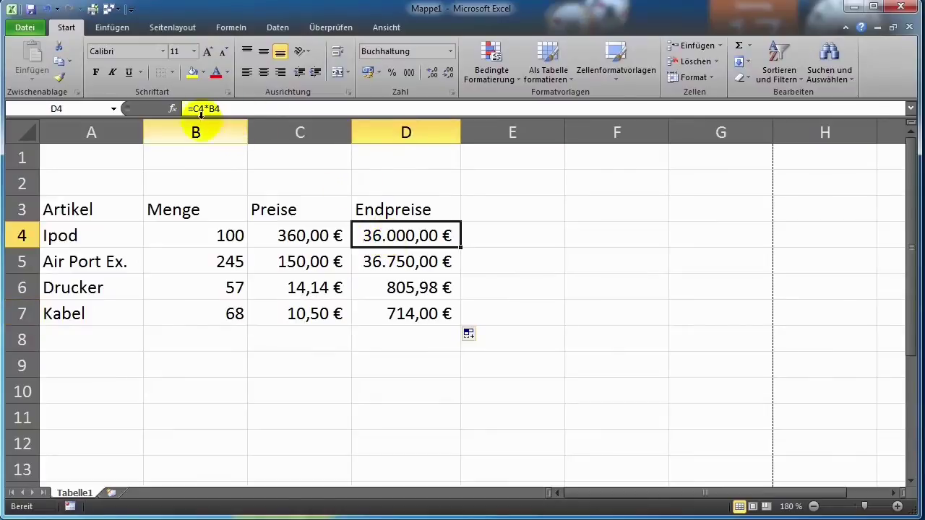
left_click(406, 262)
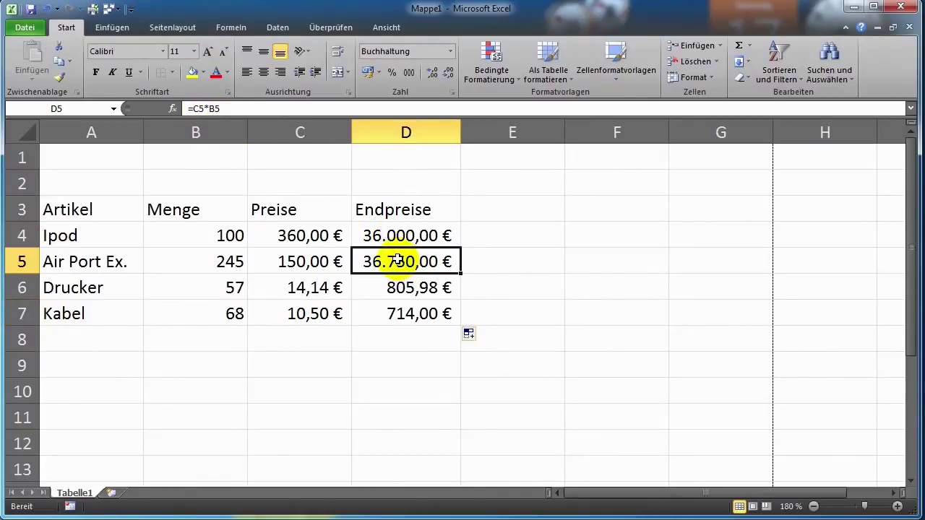
left_click(408, 289)
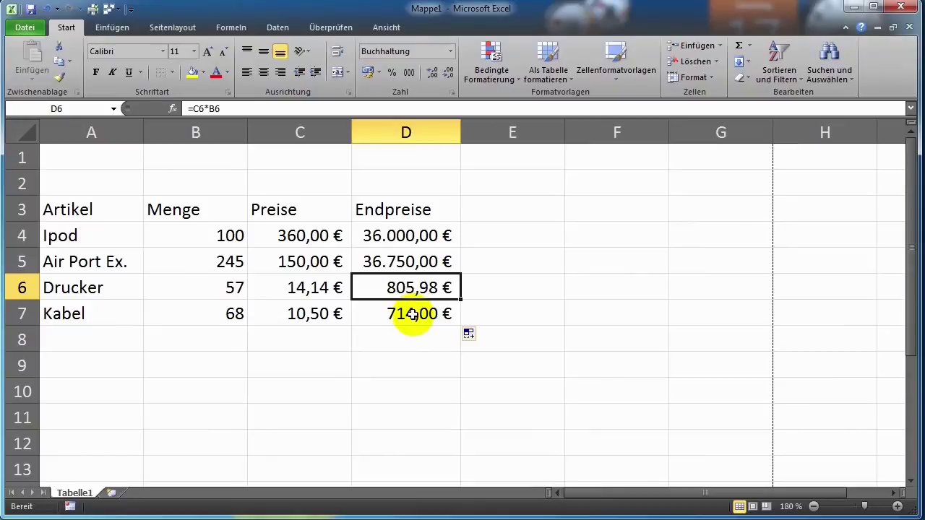
left_click(412, 315)
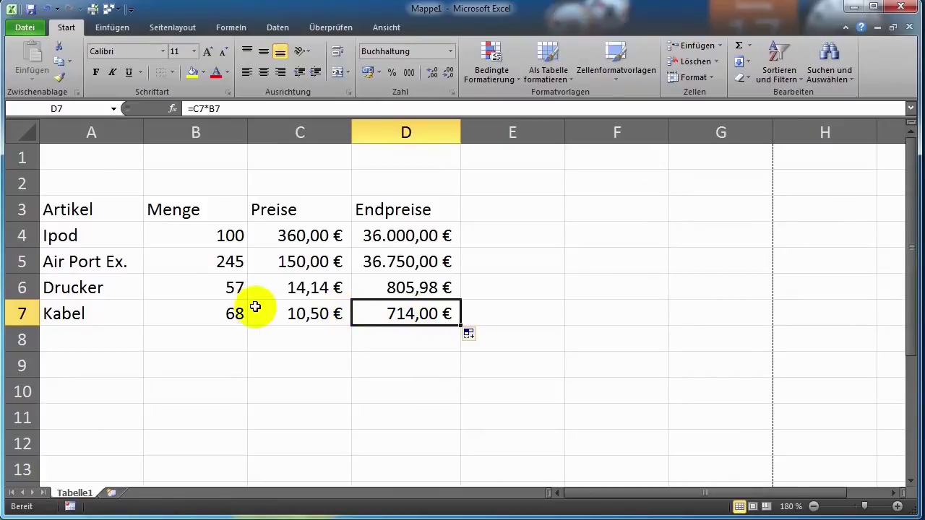
left_click(211, 313)
left_click(376, 313)
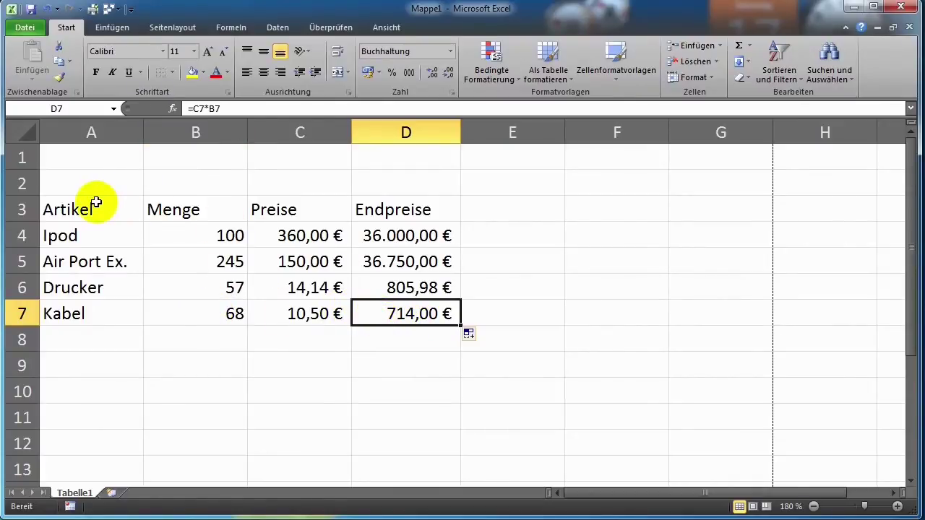
Step: Give every cell of A3:D7 borders with Alle Rahmenlinien
mouse_move(100, 208)
left_mouse_down()
mouse_move(244, 249)
mouse_move(396, 318)
left_mouse_up()
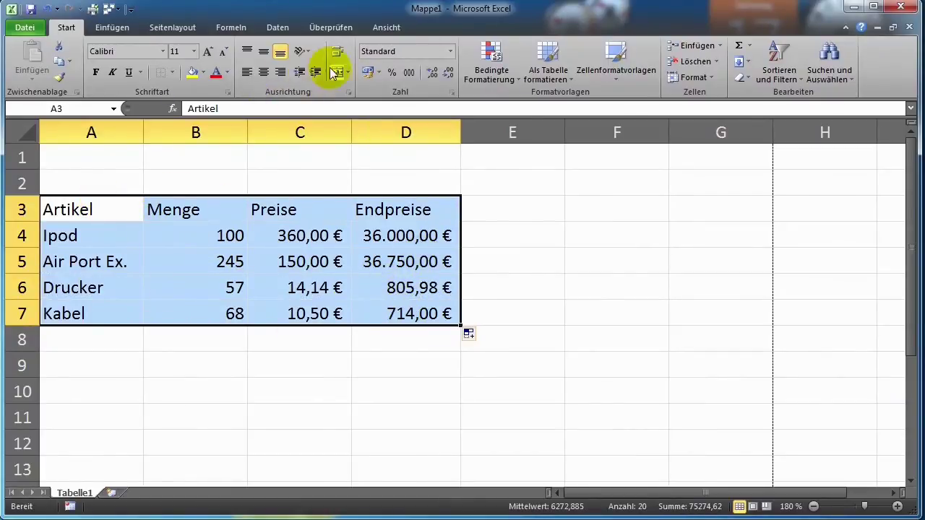
left_click(175, 73)
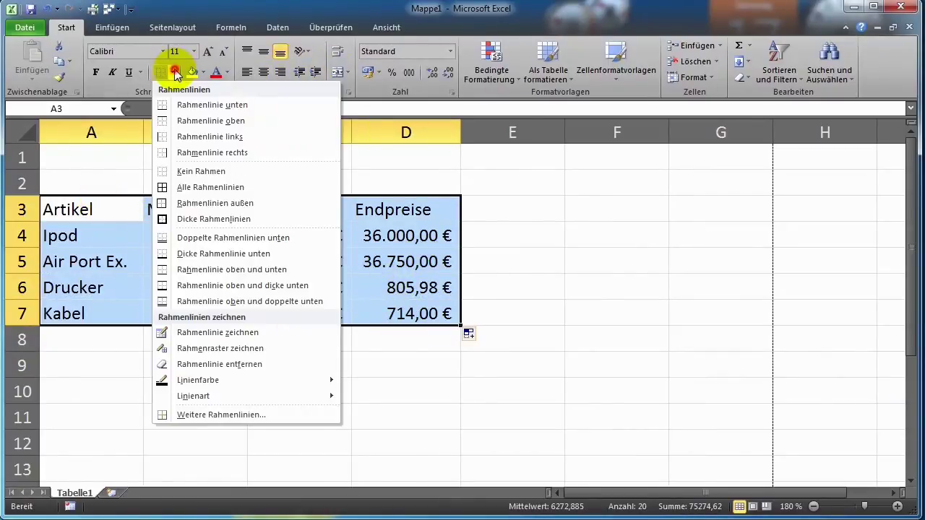
left_click(195, 188)
left_click(413, 349)
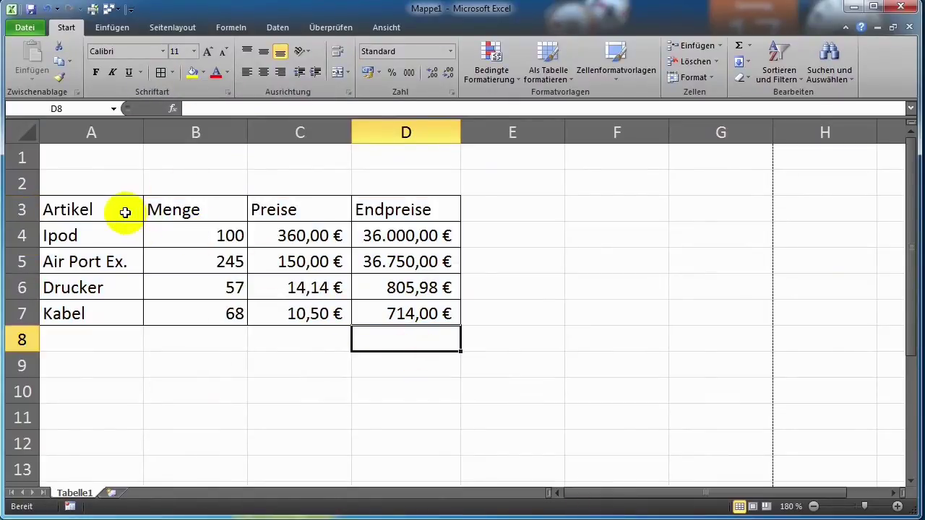
Step: Fill the header row A3:D3 light green, then select the whole table again
left_click_drag(124, 209, 402, 211)
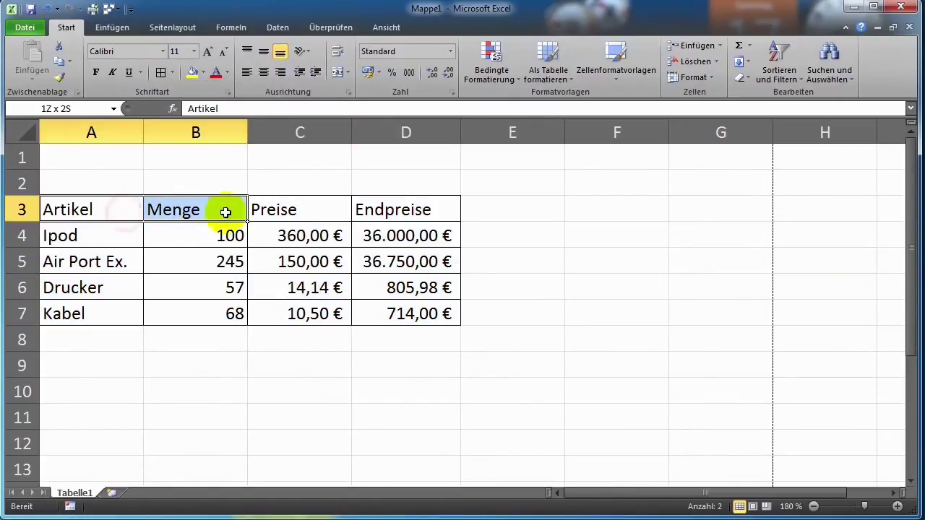
left_click(204, 72)
left_click(239, 178)
left_click(269, 388)
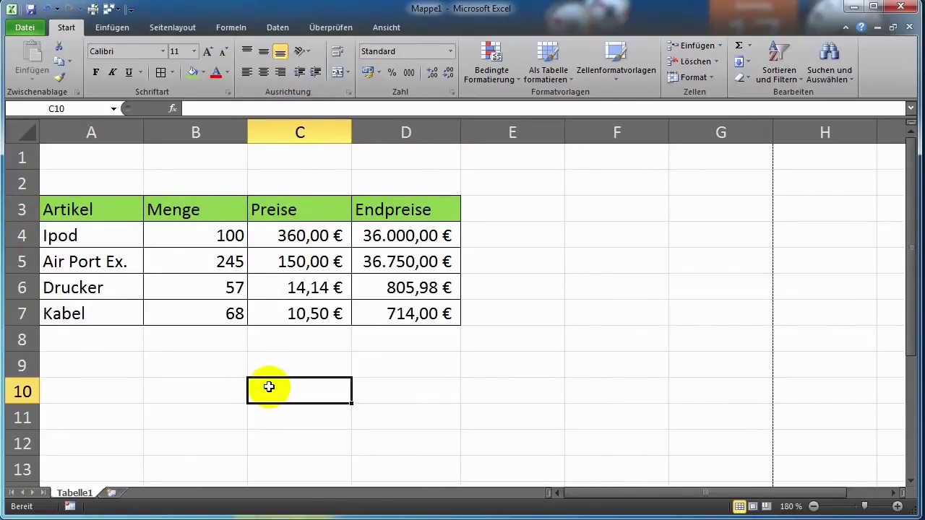
mouse_move(77, 209)
left_mouse_down()
mouse_move(320, 264)
mouse_move(371, 310)
left_mouse_up()
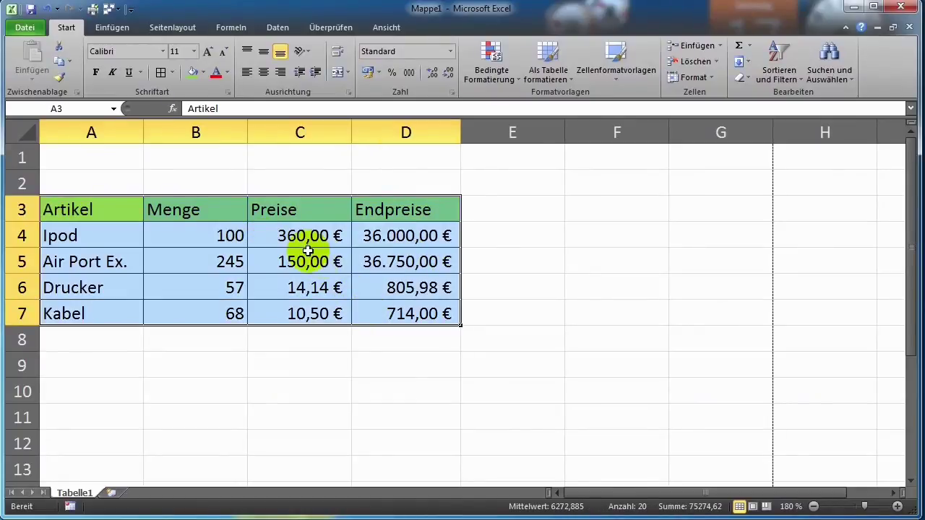
Step: Undo the green header fill and the gridlines, keeping the Endpreise fill-down
left_click(47, 10)
left_click(47, 9)
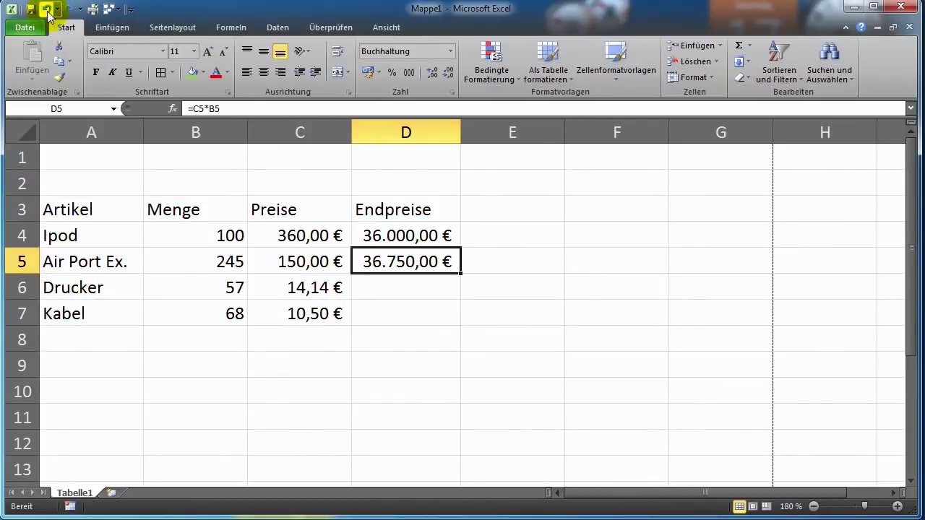
left_click(120, 209)
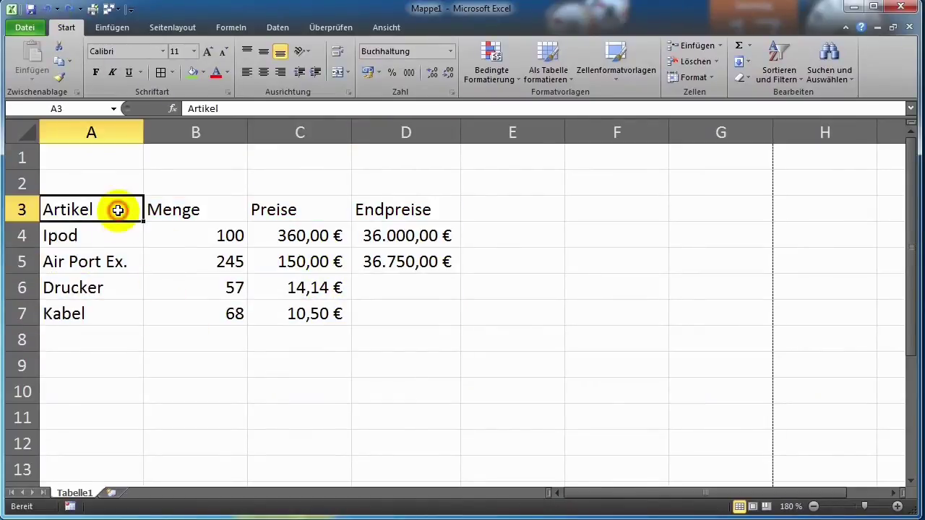
left_click(68, 9)
left_click(234, 368)
Step: Try the 60 % - Akzent1 cell style on A3:D7, then undo it
left_click_drag(122, 215, 369, 310)
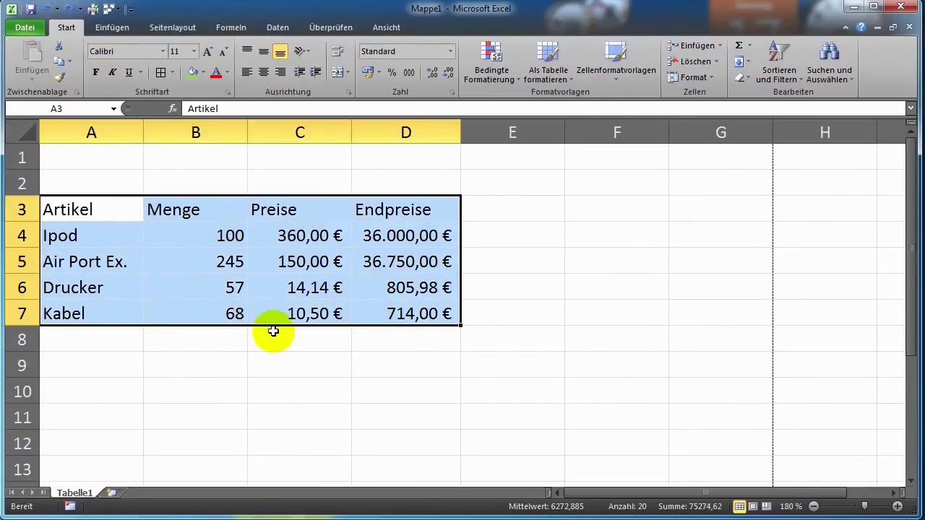
left_click(620, 74)
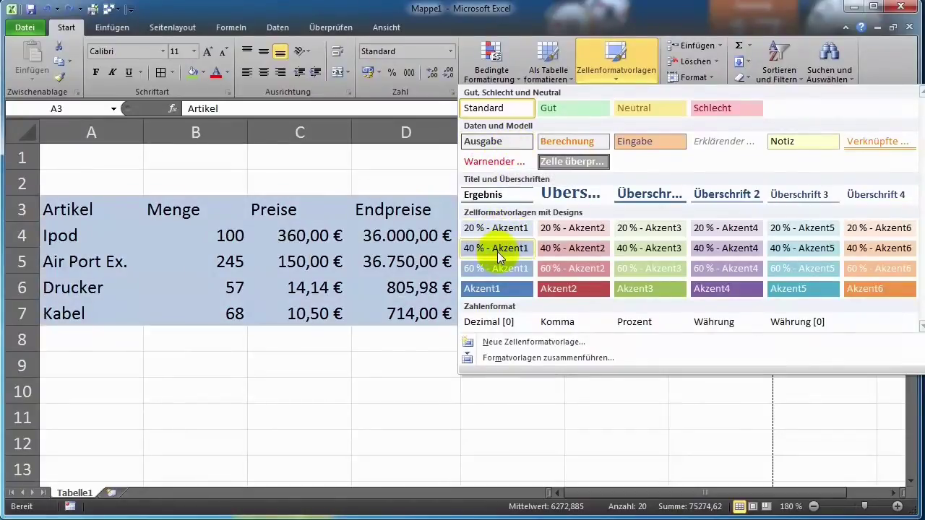
left_click(494, 268)
left_click(504, 428)
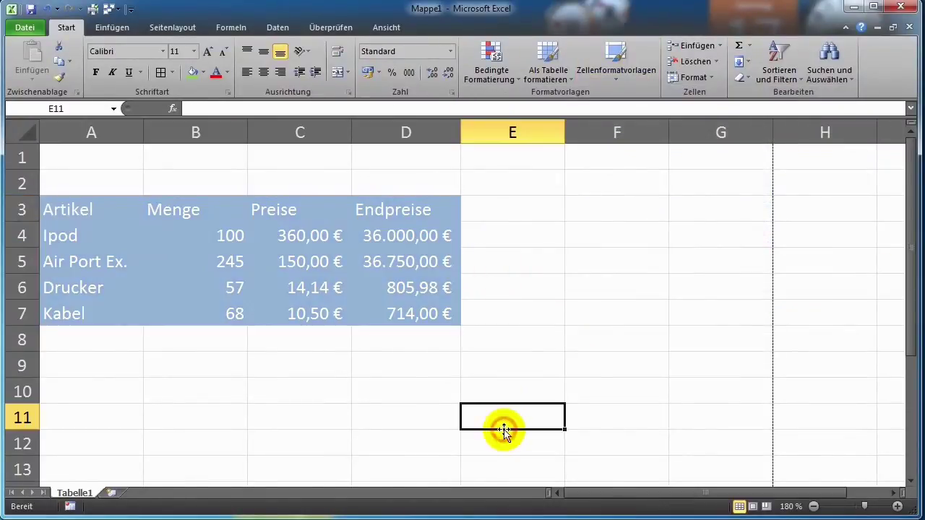
left_click(46, 8)
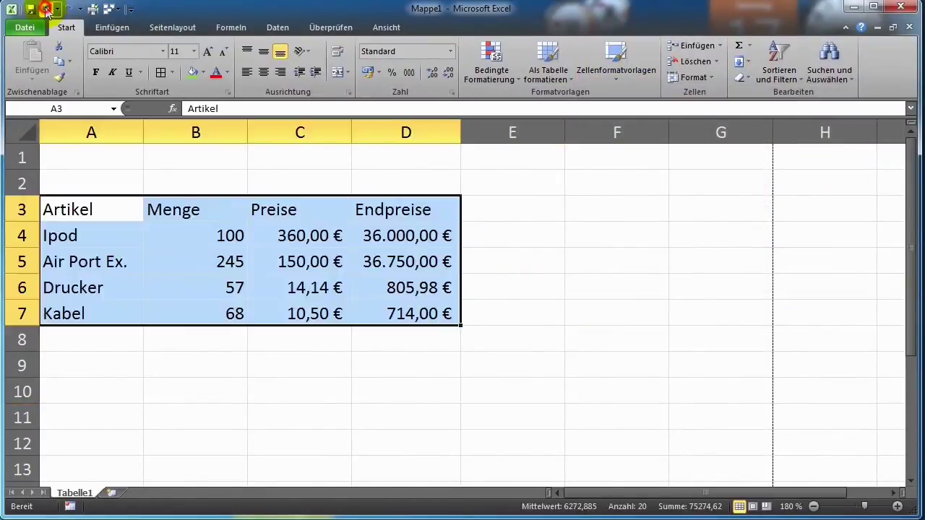
left_click(486, 329)
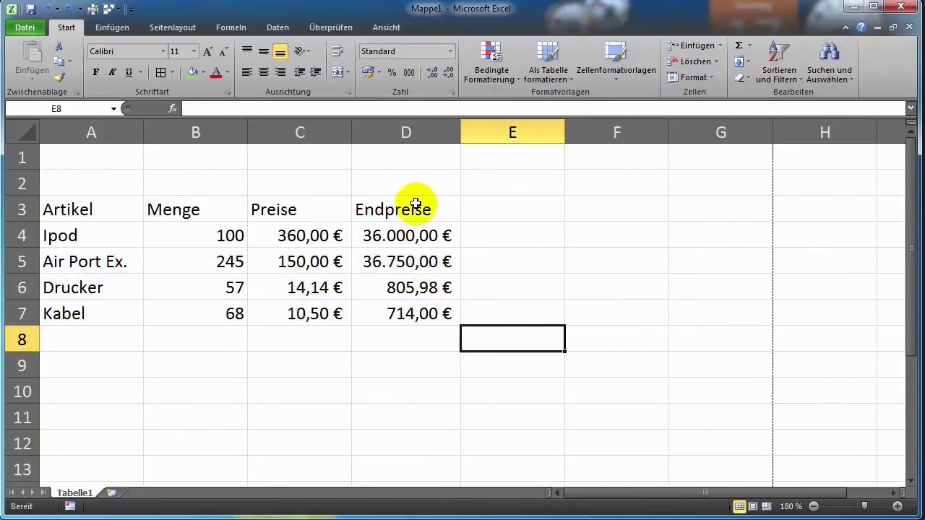
Step: Insert =SUMME(D4:D8) in D9 with AutoSumme, totalling 74.269,98 €
left_click(406, 366)
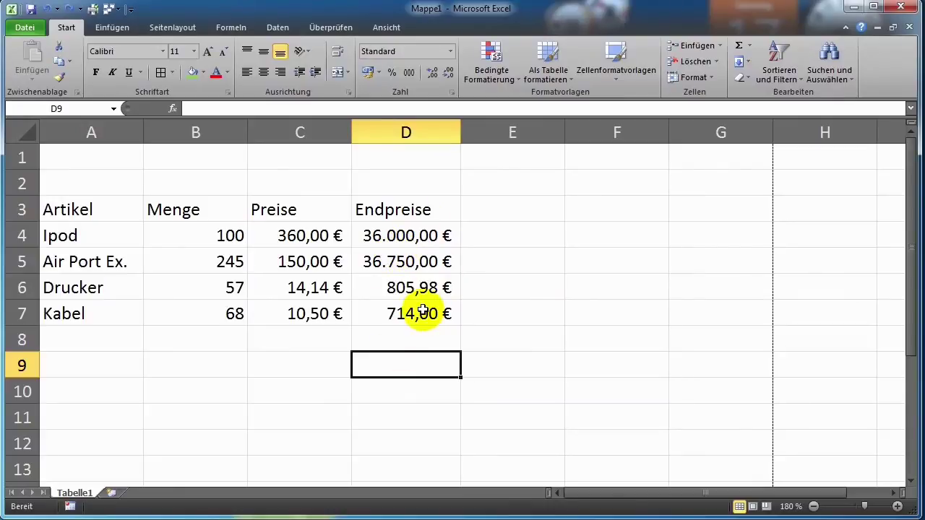
left_click(741, 47)
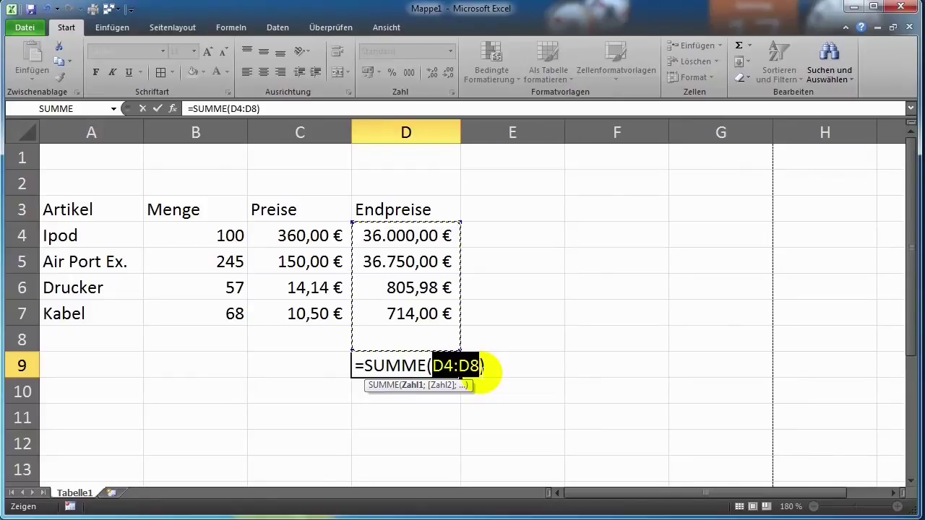
key("Return")
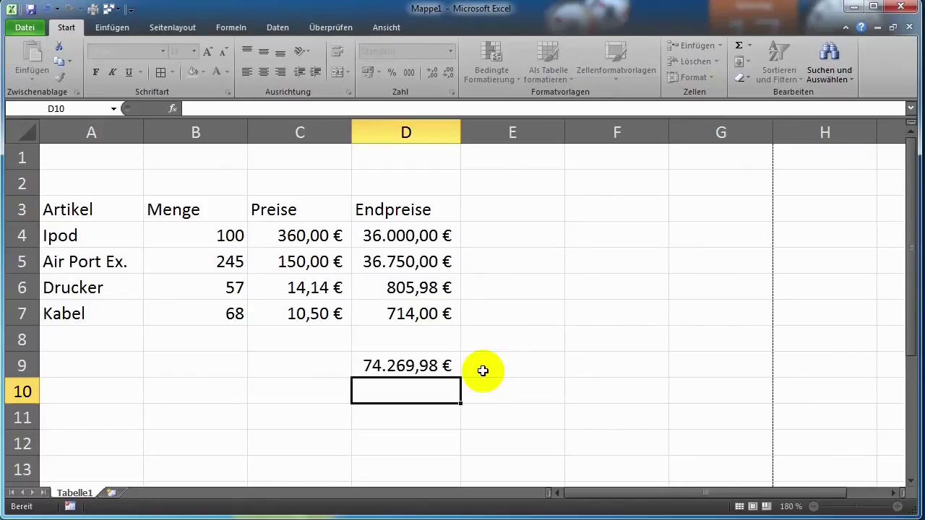